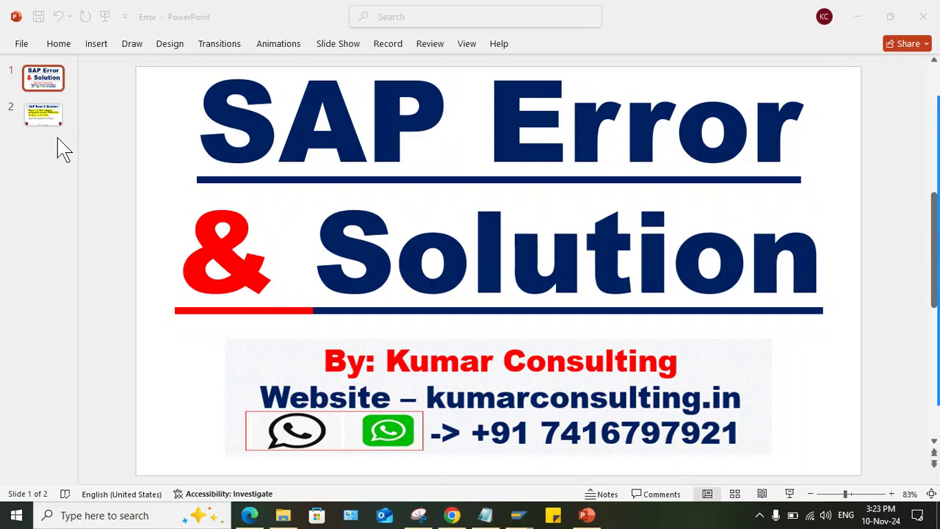
Step: On slide 2, replace account 1000/UOCA in the first bullet with the placeholder XXXX/XXXX
{"action": "left_click", "coordinate": [27, 114]}
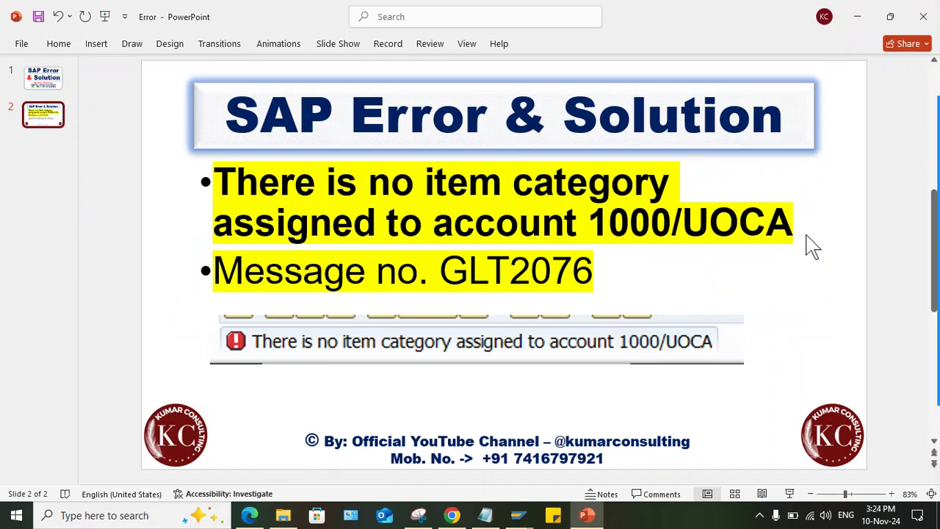
{"action": "left_click", "coordinate": [792, 220]}
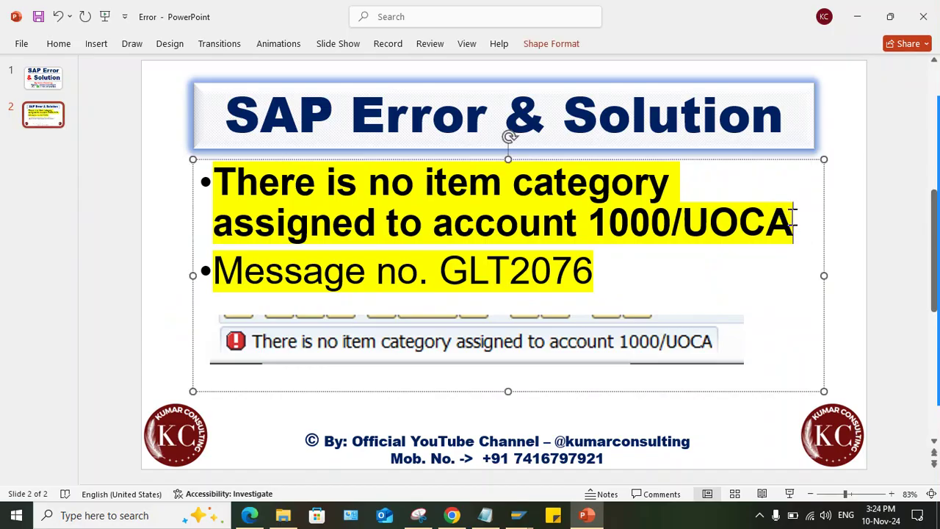
{"action": "left_click_drag", "start_coordinate": [792, 221], "coordinate": [599, 225]}
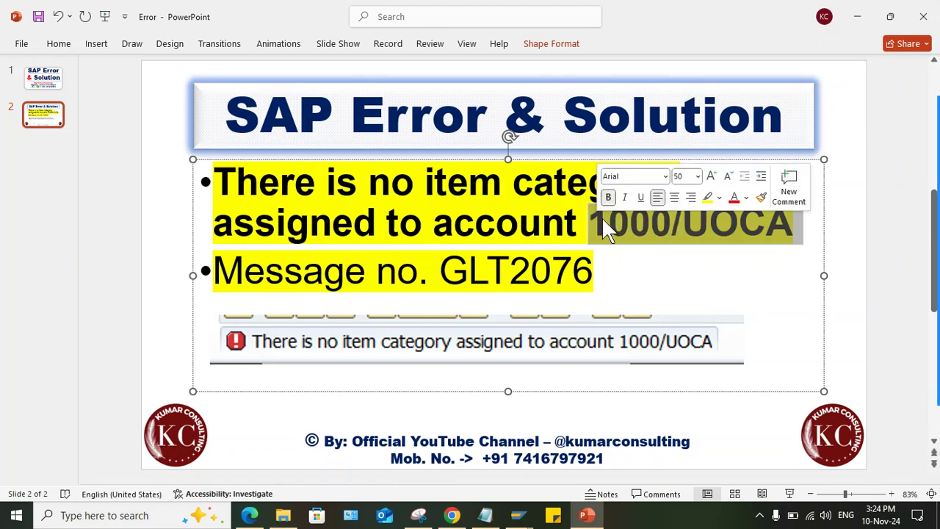
{"action": "type", "text": "XXXX"}
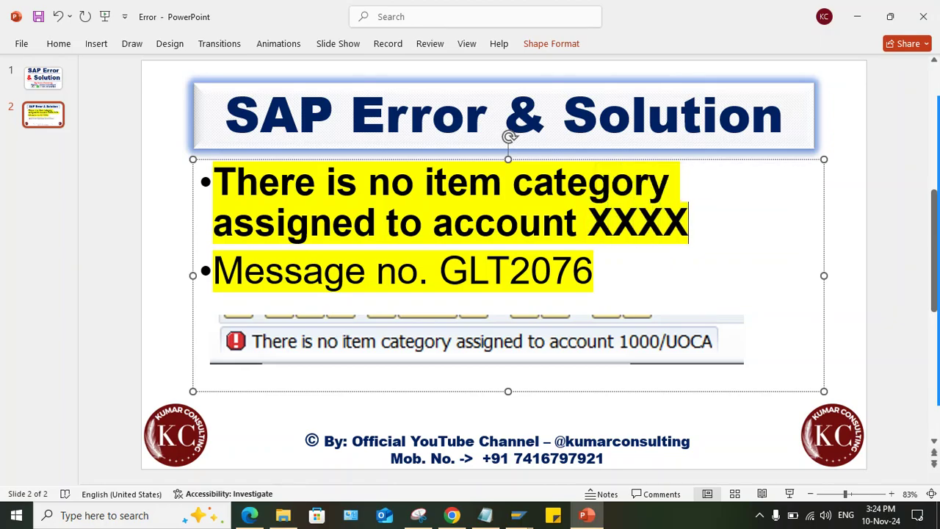
{"action": "type", "text": "/XXXX"}
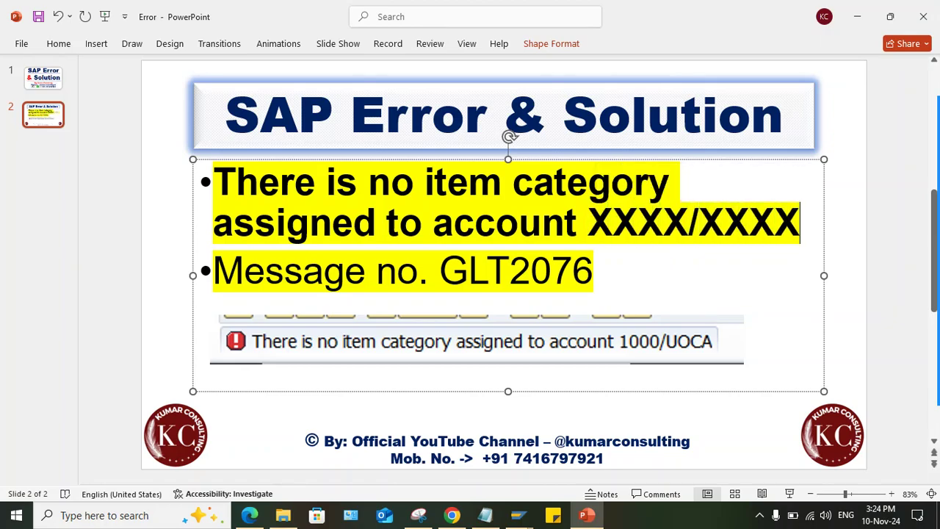
{"action": "left_click", "coordinate": [852, 215]}
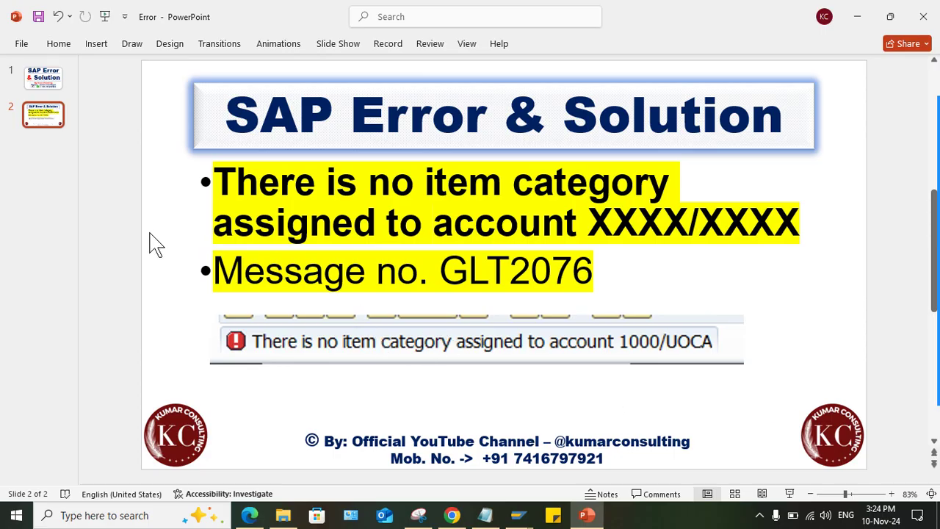
Step: Start FB50 and enter document date 10.11.2024 with G/L accounts 1000 and 4000
{"action": "mouse_move", "coordinate": [518, 515]}
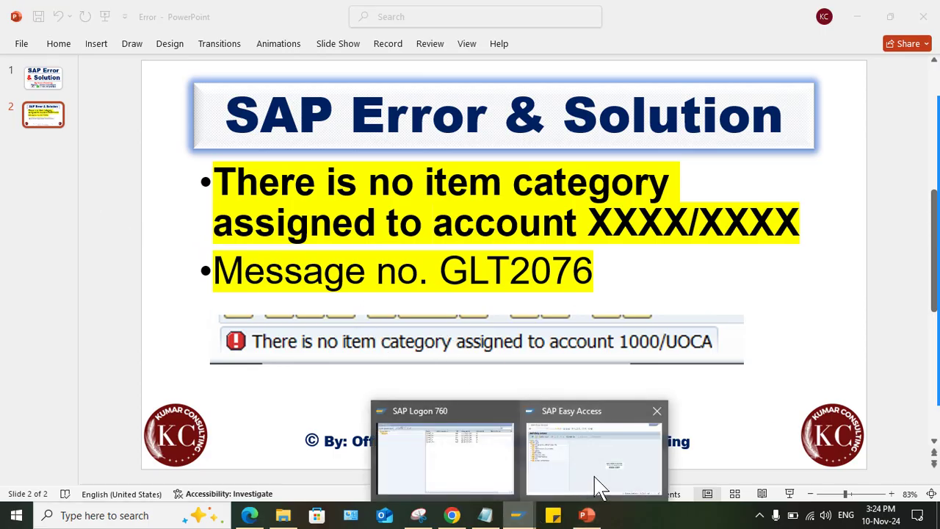
{"action": "left_click", "coordinate": [595, 485]}
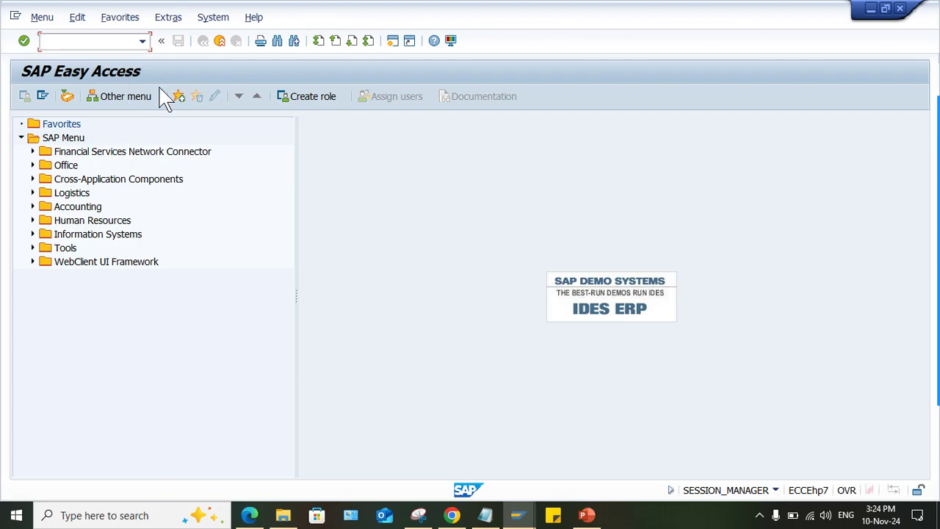
{"action": "type", "text": "FB50"}
{"action": "key", "text": "Return"}
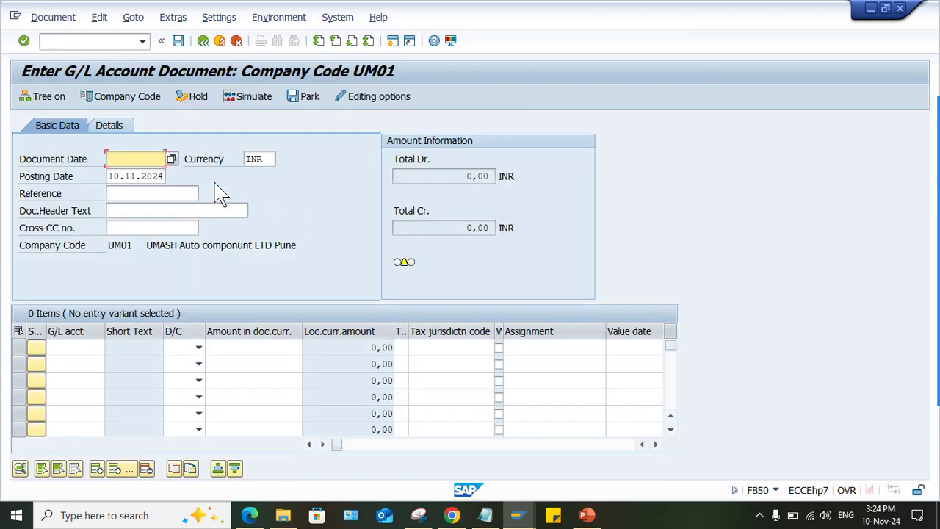
{"action": "left_click", "coordinate": [119, 162]}
{"action": "left_click", "coordinate": [140, 173]}
{"action": "left_click", "coordinate": [67, 349]}
{"action": "left_click", "coordinate": [70, 360]}
{"action": "left_click", "coordinate": [74, 364]}
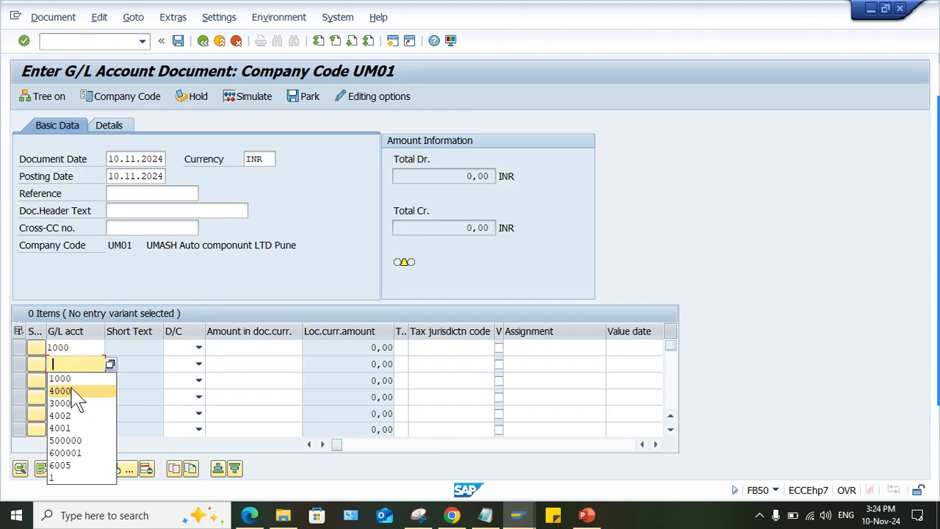
{"action": "left_click", "coordinate": [71, 390]}
Step: Make account 1000 a credit line and 4000 a debit line, each for 1000
{"action": "left_click", "coordinate": [198, 348]}
{"action": "left_click", "coordinate": [175, 371]}
{"action": "left_click", "coordinate": [196, 364]}
{"action": "left_click", "coordinate": [177, 390]}
{"action": "left_click", "coordinate": [243, 348]}
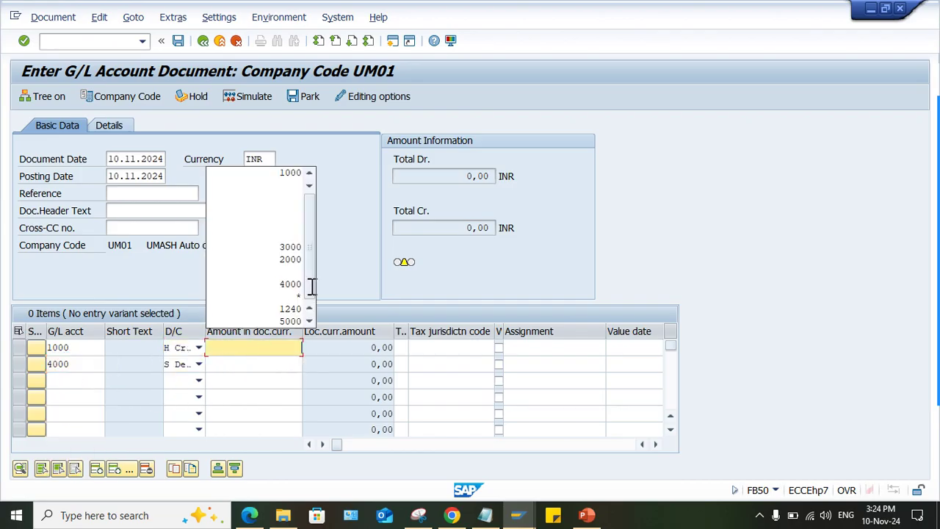
{"action": "left_click", "coordinate": [283, 189]}
{"action": "left_click", "coordinate": [274, 365]}
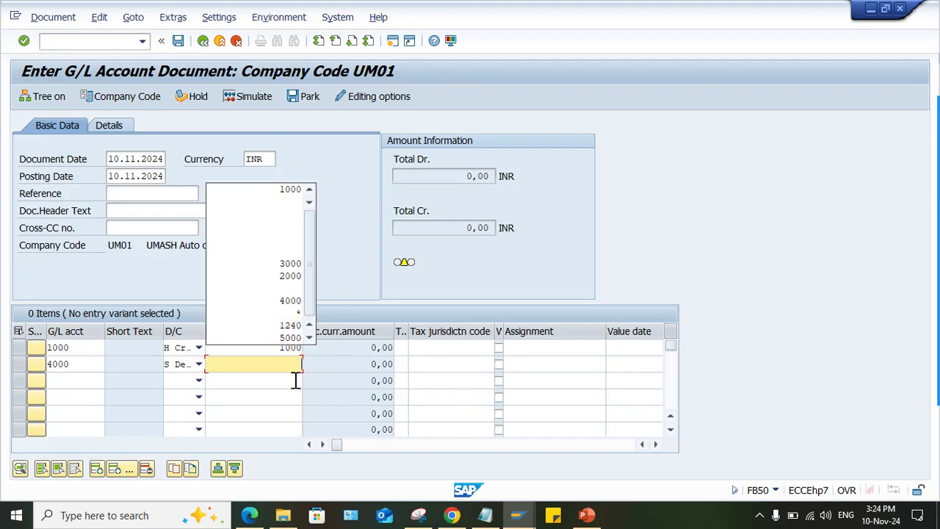
{"action": "left_click", "coordinate": [290, 191]}
{"action": "left_click", "coordinate": [323, 253]}
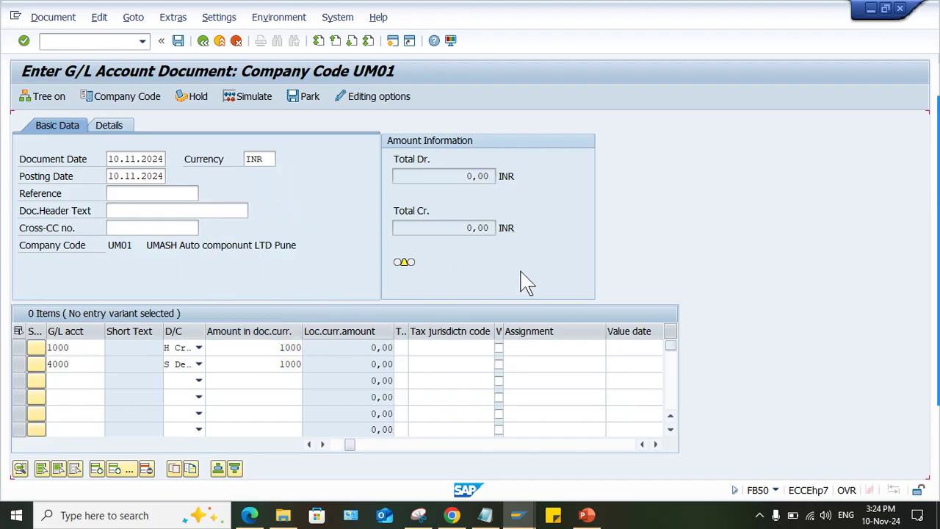
{"action": "key", "text": "Return"}
Step: Assign business area 100I to both lines and post the document
{"action": "left_click", "coordinate": [623, 348]}
{"action": "left_click", "coordinate": [625, 363]}
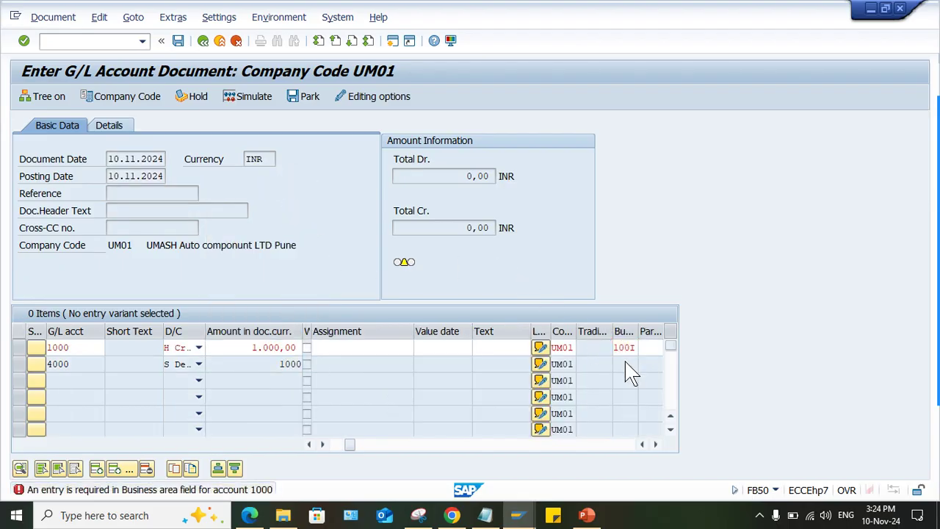
{"action": "key", "text": "Return"}
{"action": "left_click", "coordinate": [625, 363]}
{"action": "left_click", "coordinate": [625, 378]}
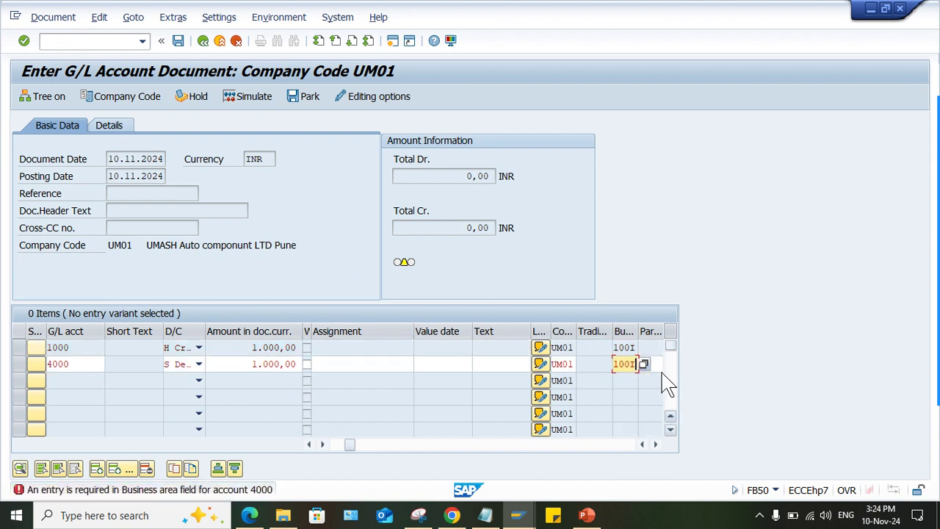
{"action": "key", "text": "Return"}
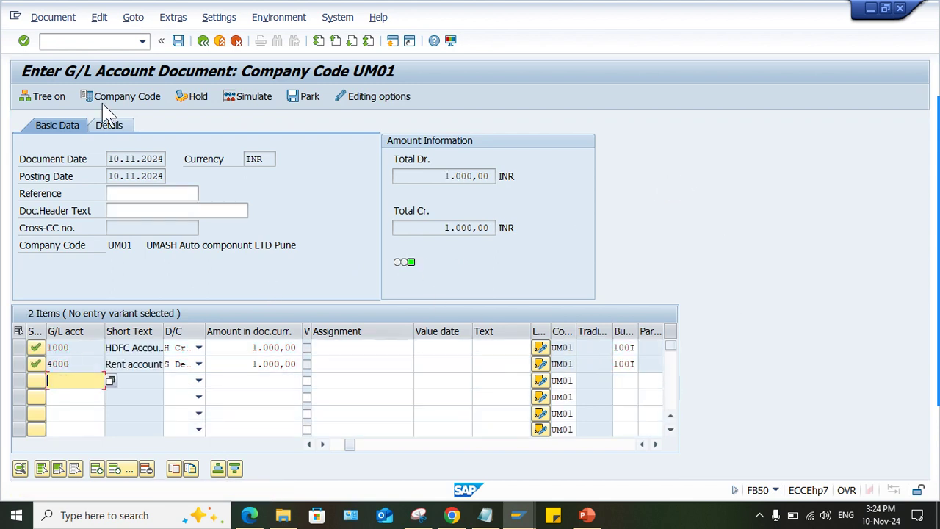
{"action": "left_click", "coordinate": [177, 41]}
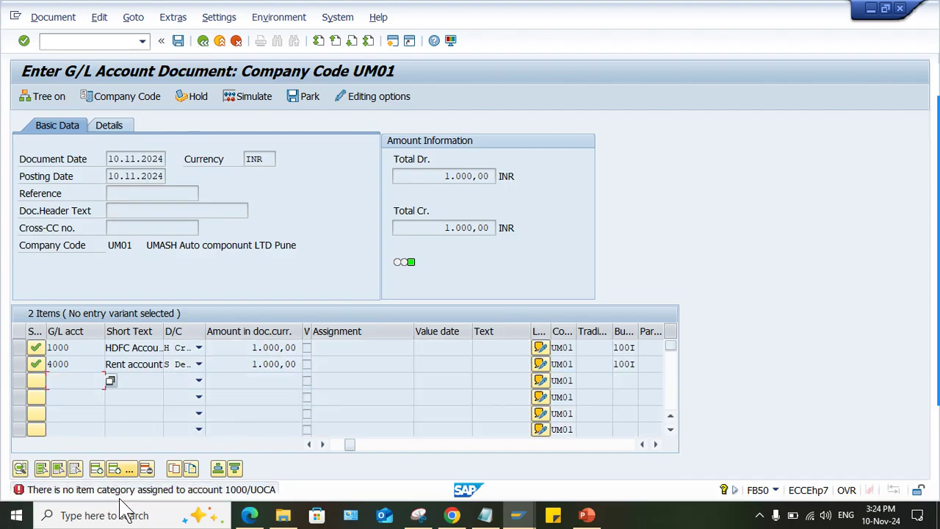
Step: Dismiss the item category error and open customizing with SPRO
{"action": "left_click", "coordinate": [393, 41]}
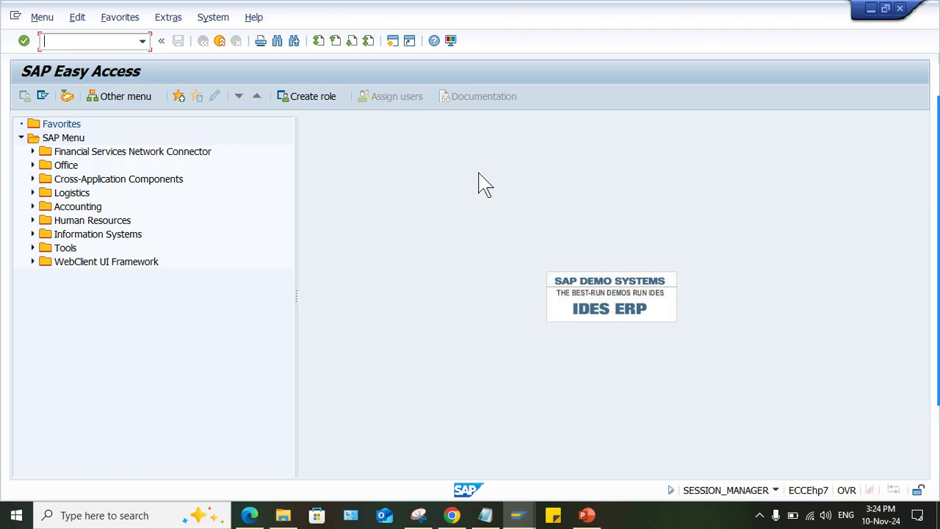
{"action": "type", "text": "SPRO"}
{"action": "key", "text": "Return"}
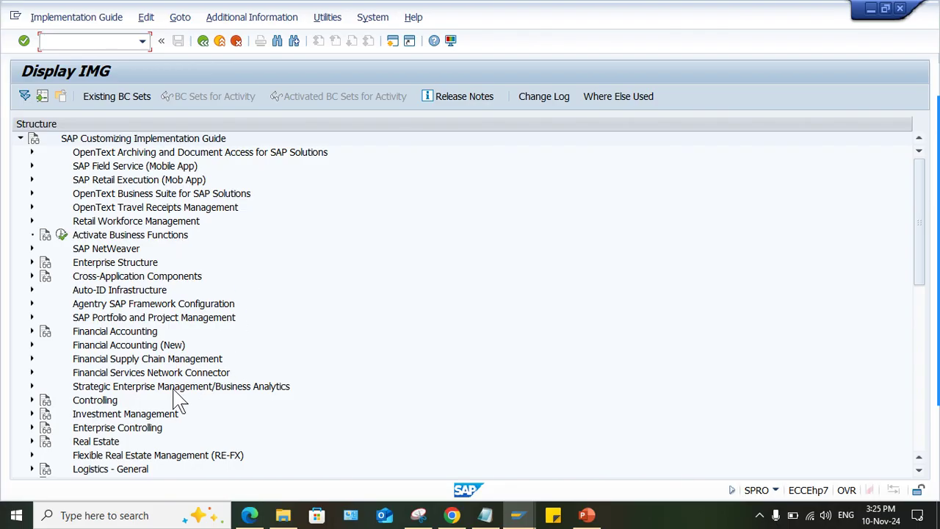
Step: Expand General Ledger Accounting (New) > Business Transactions > Document Splitting and open Activate Document Splitting
{"action": "left_click", "coordinate": [121, 344]}
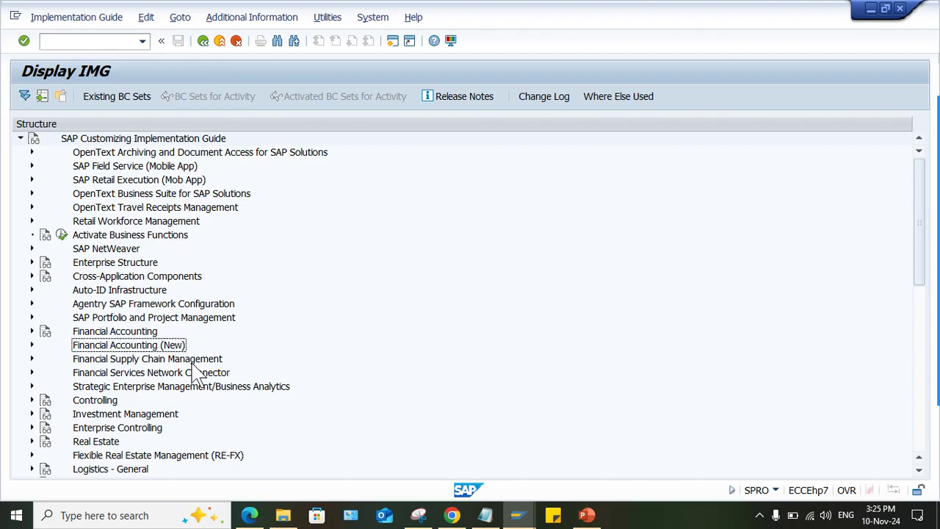
{"action": "key", "text": "Right"}
{"action": "key", "text": "Down"}
{"action": "key", "text": "Down"}
{"action": "key", "text": "Right"}
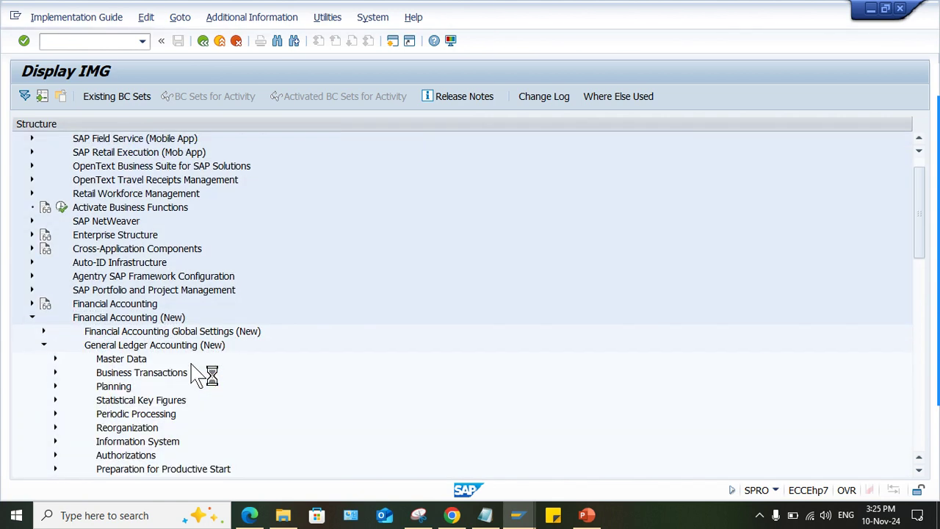
{"action": "left_click", "coordinate": [170, 372]}
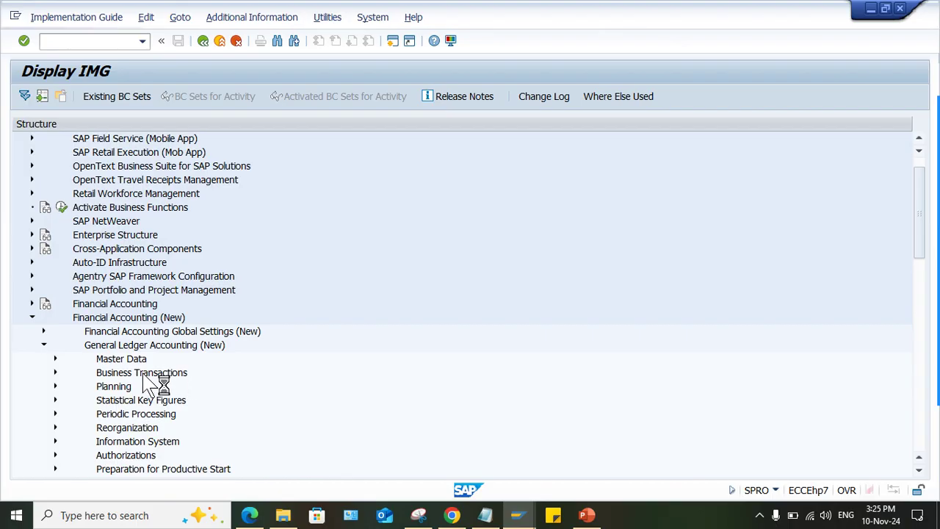
{"action": "left_click", "coordinate": [193, 345]}
{"action": "double_click", "coordinate": [147, 372]}
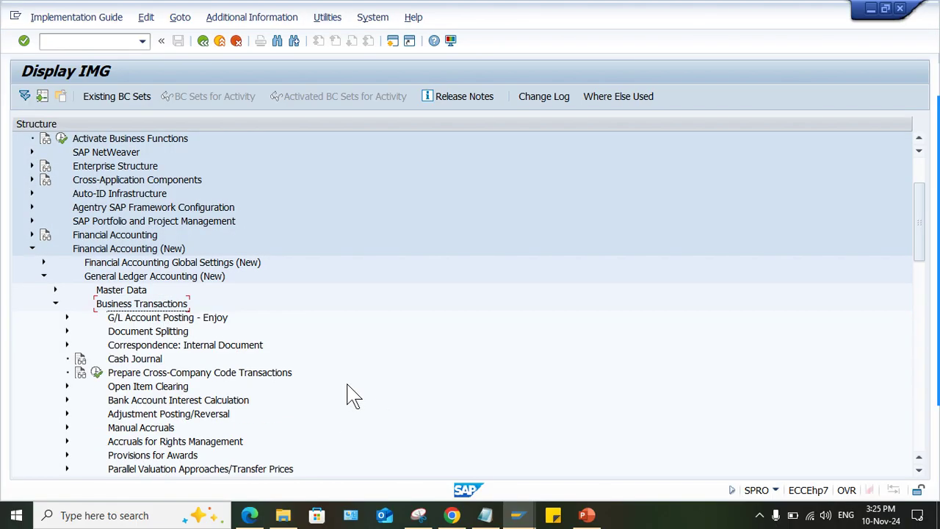
{"action": "key", "text": "Down"}
{"action": "key", "text": "Down"}
{"action": "key", "text": "Right"}
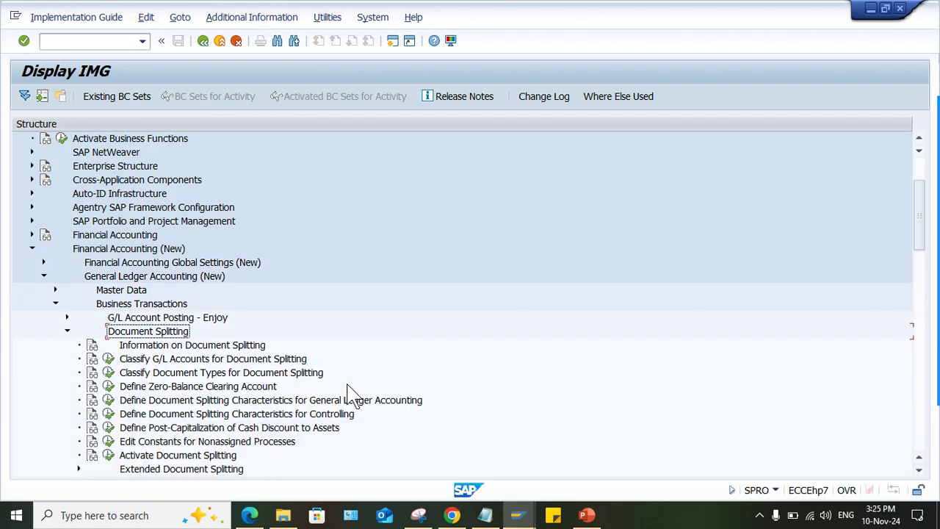
{"action": "left_click", "coordinate": [119, 456]}
{"action": "left_click", "coordinate": [108, 457]}
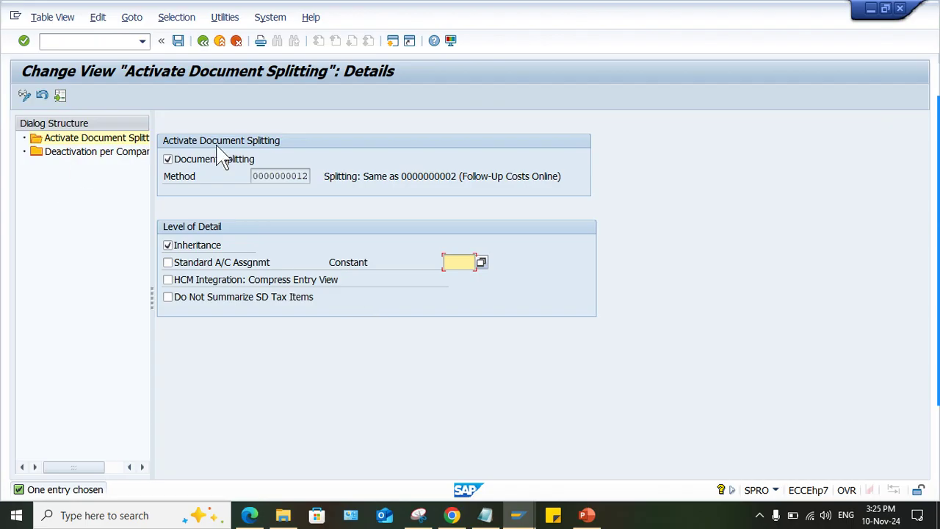
Step: Untick Document Splitting, save it under the customizing request, and open Deactivation per Company Code
{"action": "left_click", "coordinate": [180, 161]}
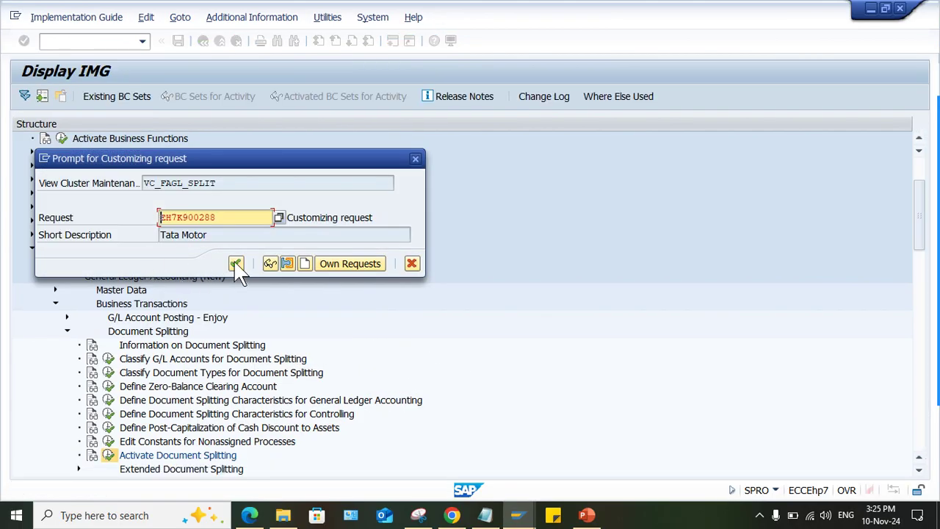
{"action": "left_click", "coordinate": [236, 264]}
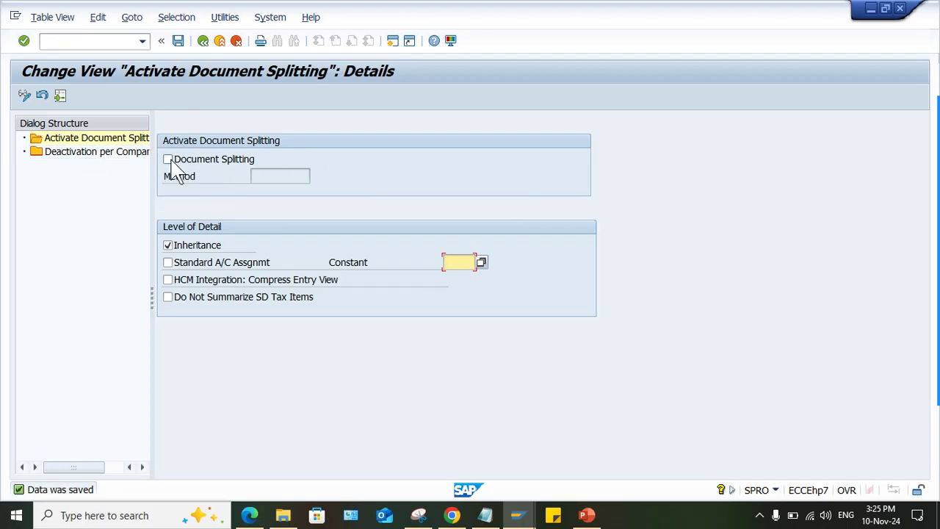
{"action": "double_click", "coordinate": [103, 153]}
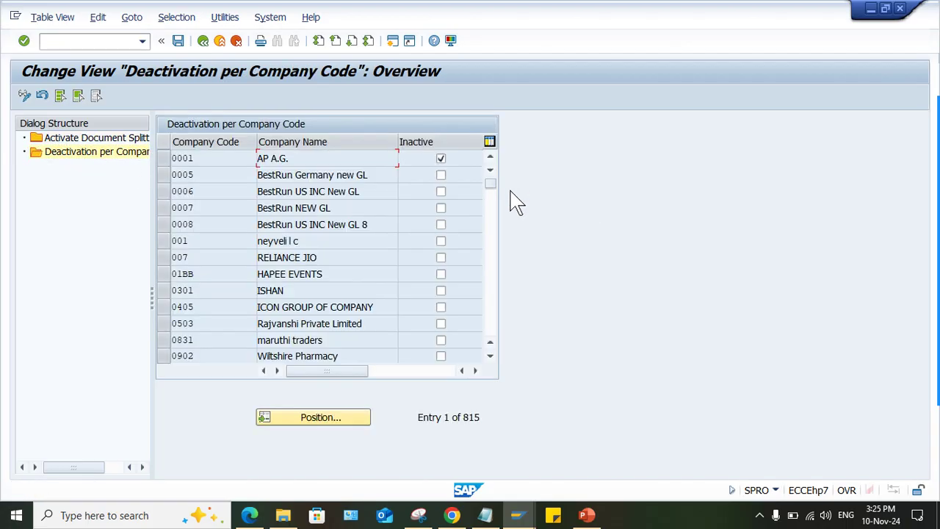
Step: Locate company code UM01 in the deactivation list, tick Inactive, and save
{"action": "left_click", "coordinate": [518, 517]}
{"action": "left_click", "coordinate": [519, 463]}
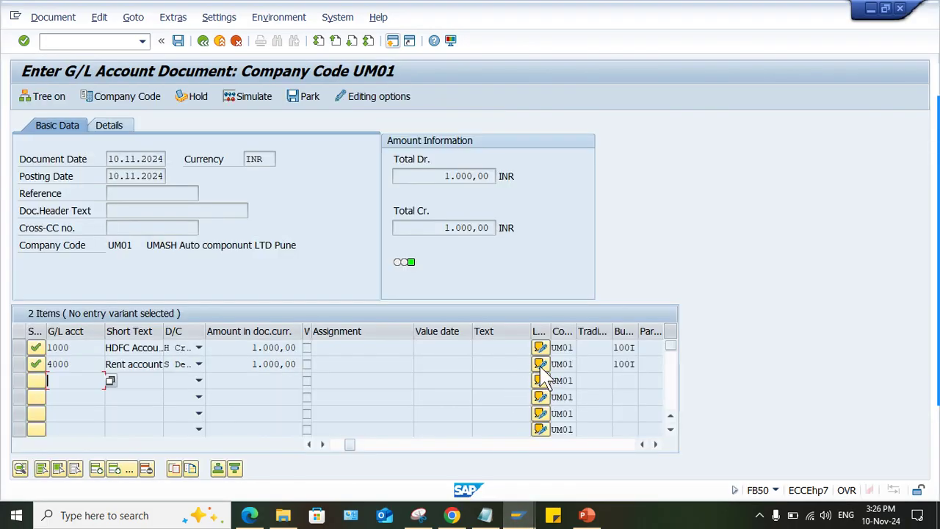
{"action": "left_click", "coordinate": [518, 516]}
{"action": "left_click", "coordinate": [610, 463]}
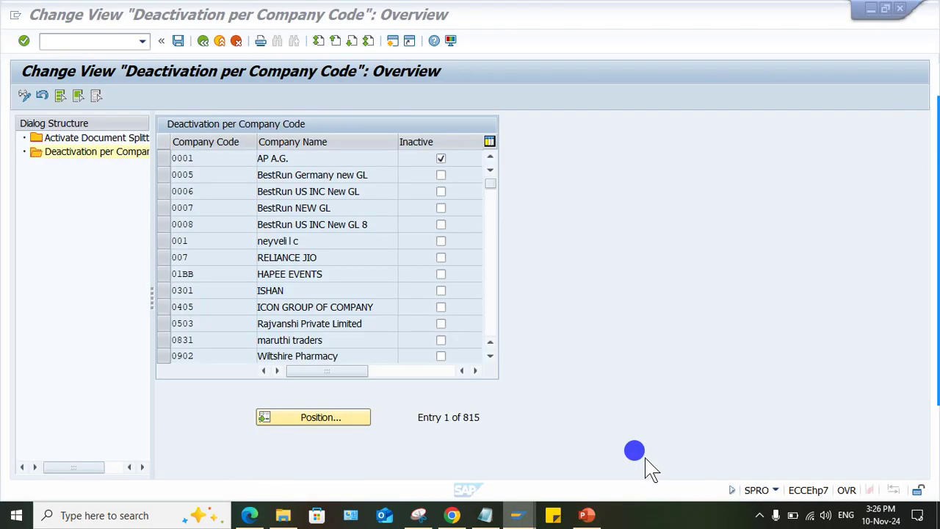
{"action": "left_click", "coordinate": [317, 417]}
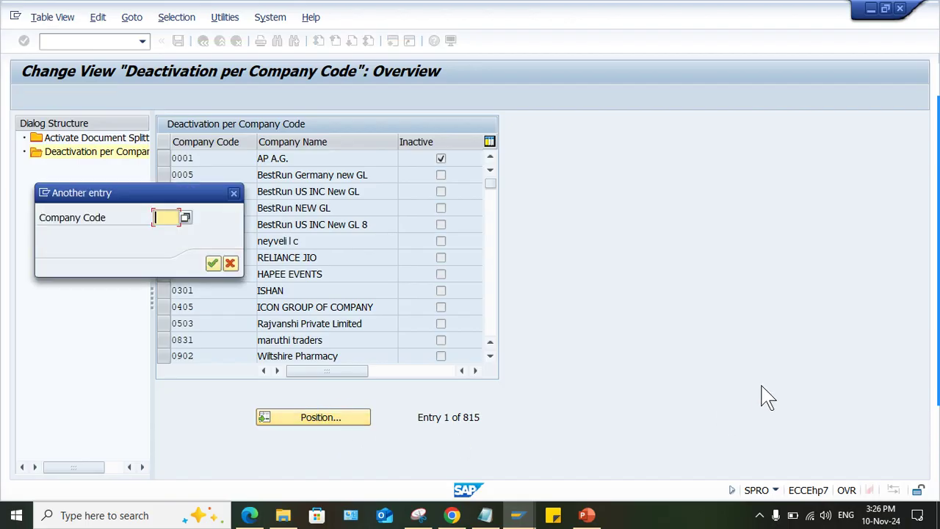
{"action": "type", "text": "UM01"}
{"action": "key", "text": "Return"}
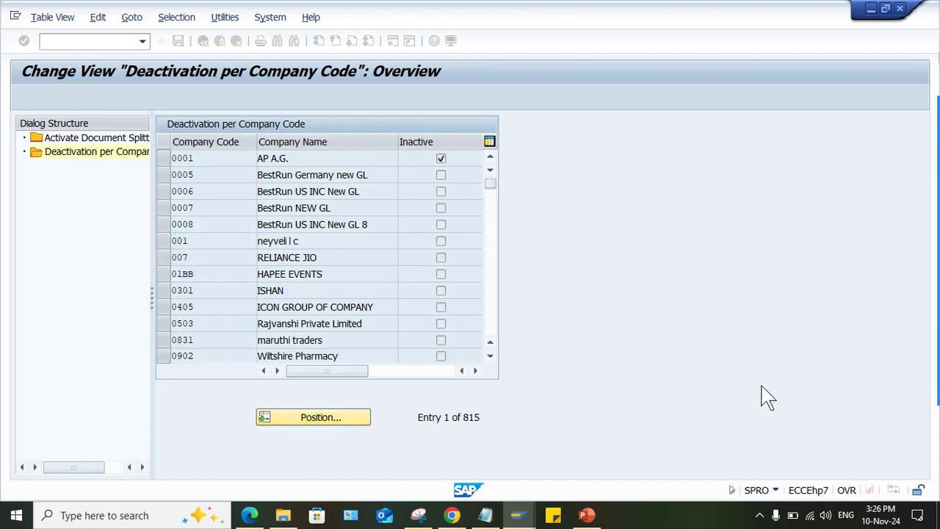
{"action": "left_click", "coordinate": [440, 159]}
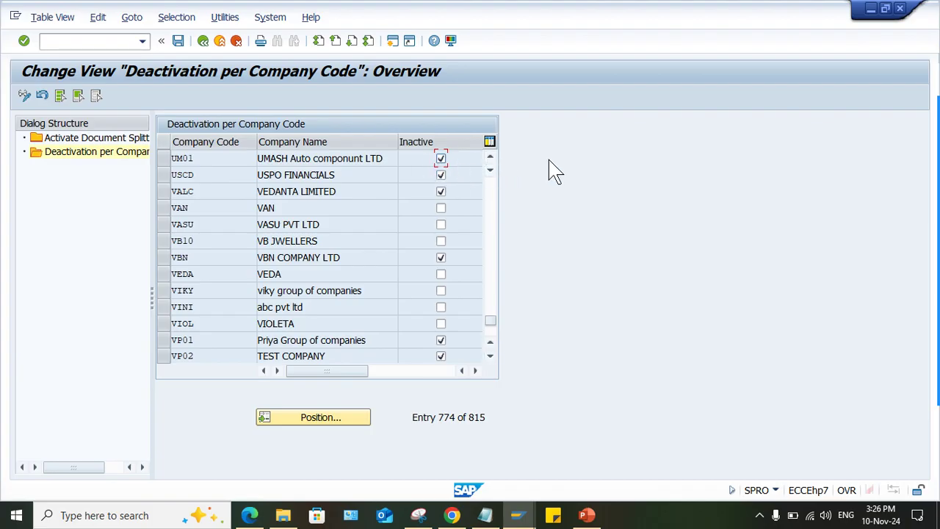
{"action": "key", "text": "ctrl+s"}
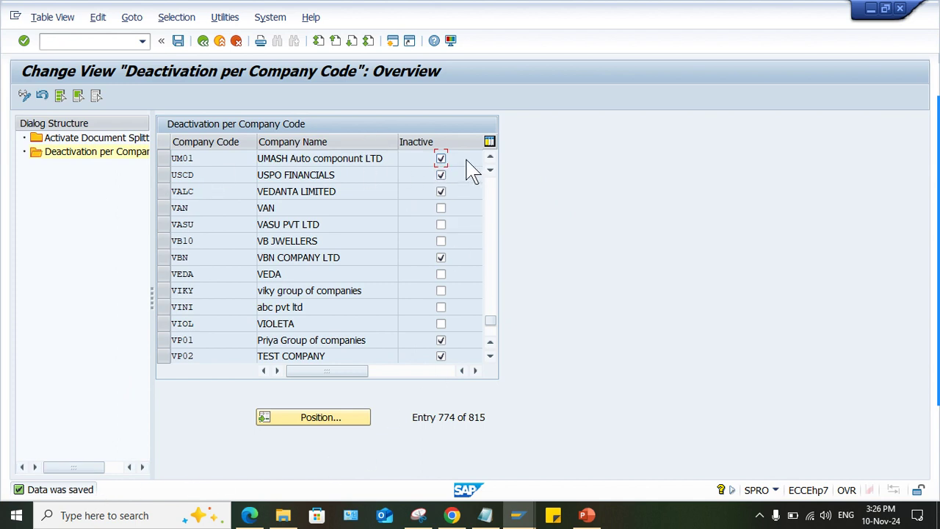
Step: Back in Activate Document Splitting, re-tick Document Splitting and save
{"action": "left_click", "coordinate": [45, 137]}
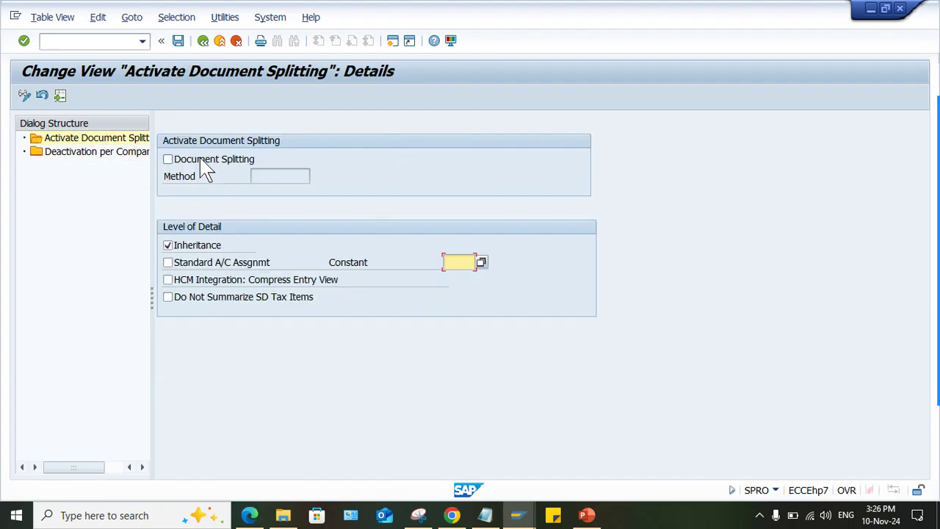
{"action": "left_click", "coordinate": [185, 157]}
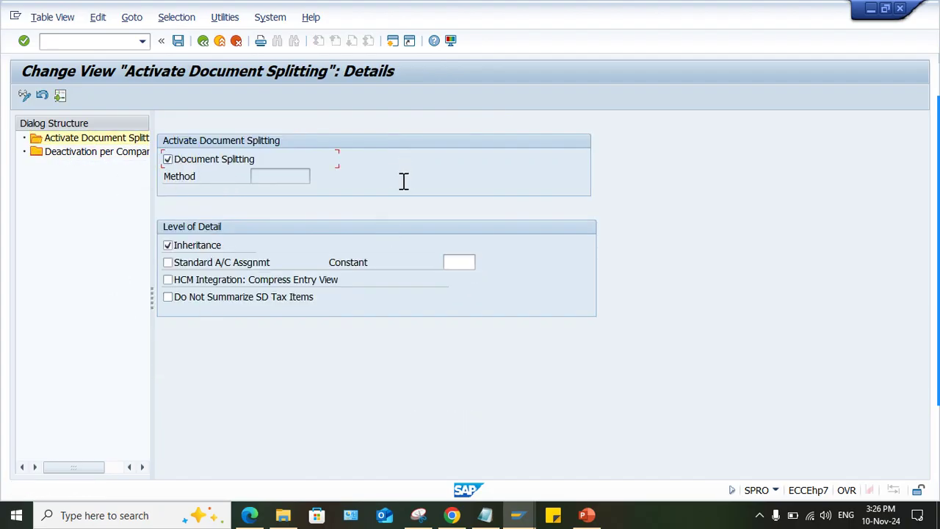
{"action": "key", "text": "ctrl+s"}
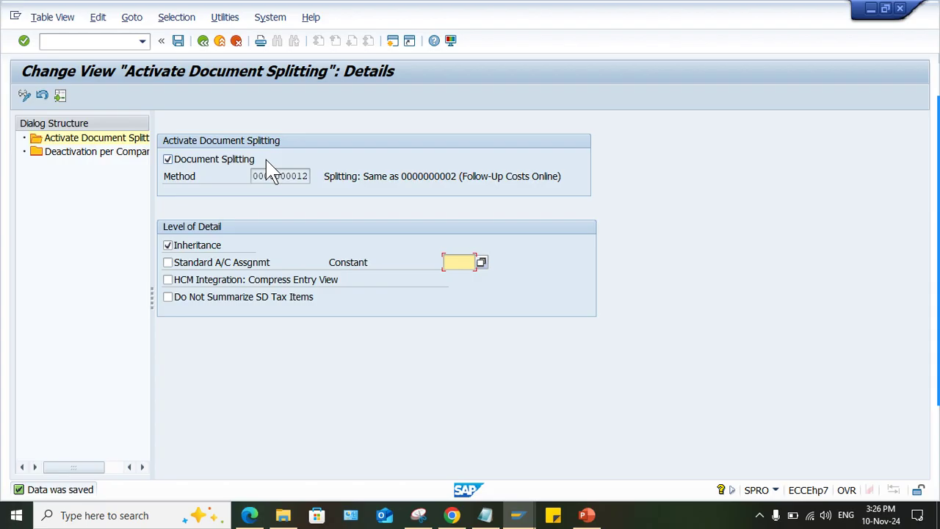
Step: Review Activate Document Splitting and Deactivation per Company Code, confirming UM01 remains Inactive
{"action": "double_click", "coordinate": [103, 157]}
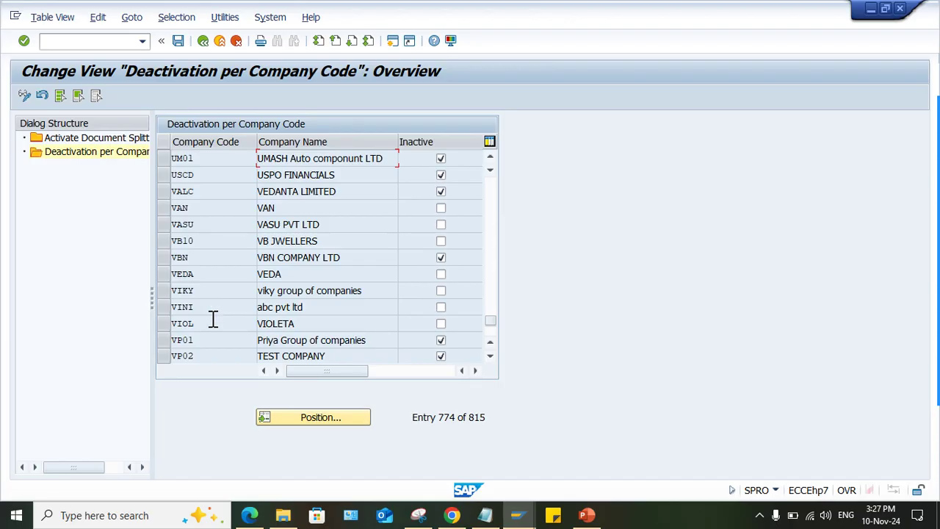
{"action": "double_click", "coordinate": [114, 142]}
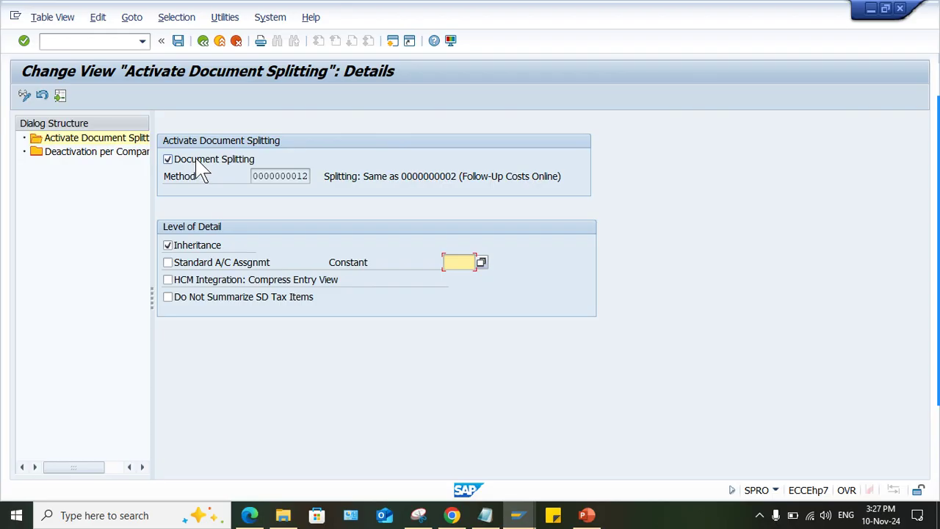
{"action": "double_click", "coordinate": [71, 151]}
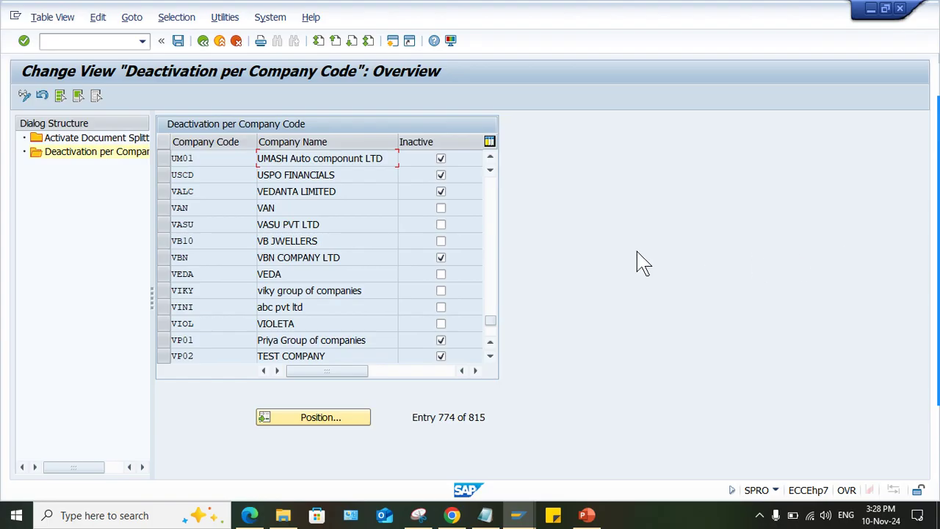
Step: Retry posting in the FB50 window, then restart FB50 with document date 10.11.2024
{"action": "mouse_move", "coordinate": [518, 514]}
{"action": "left_click", "coordinate": [474, 453]}
{"action": "left_click", "coordinate": [443, 199]}
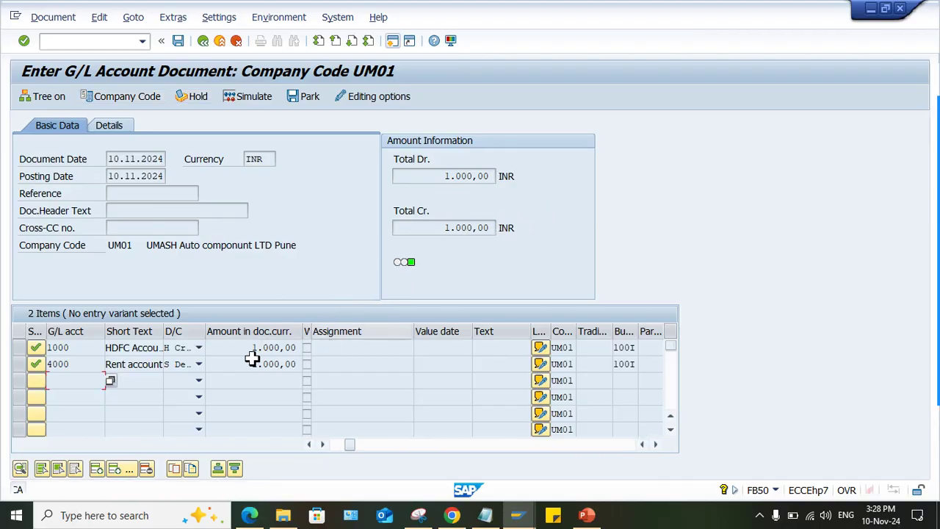
{"action": "left_click", "coordinate": [140, 40]}
{"action": "key", "text": "Down"}
{"action": "key", "text": "Down"}
{"action": "key", "text": "Return"}
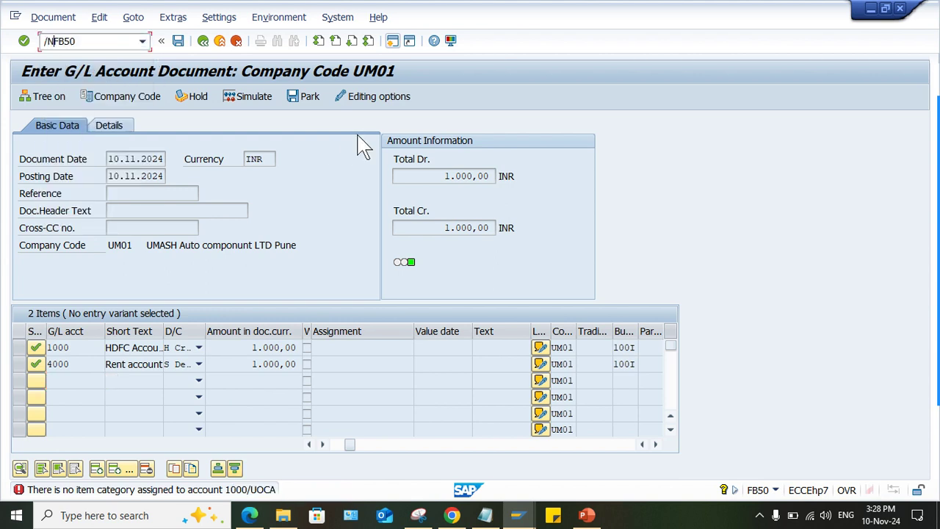
{"action": "key", "text": "Return"}
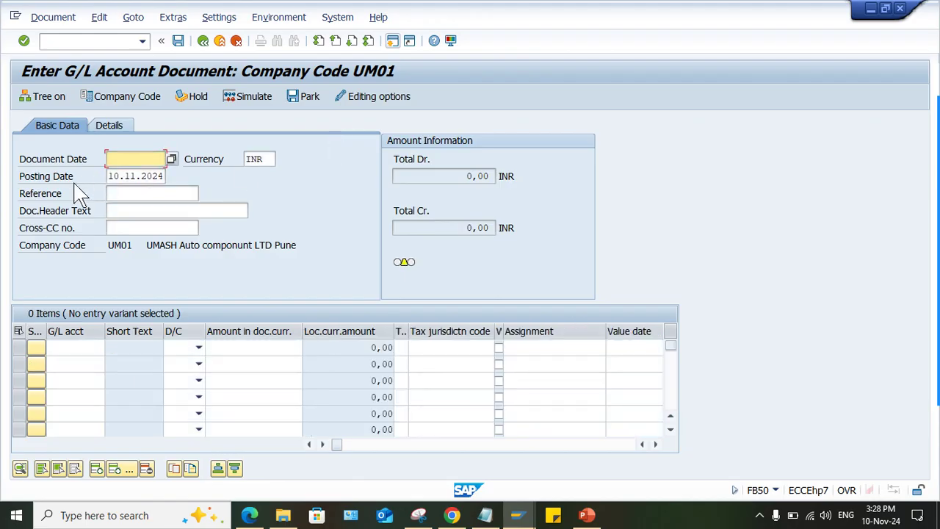
{"action": "type", "text": "1"}
{"action": "key", "text": "Down"}
{"action": "key", "text": "Return"}
Step: Enter G/L account 1000 on the first line and 4000 on the second
{"action": "left_click", "coordinate": [67, 350]}
{"action": "type", "text": "11.2024"}
{"action": "key", "text": "Down"}
{"action": "key", "text": "Return"}
{"action": "key", "text": "Down"}
{"action": "type", "text": "4"}
{"action": "key", "text": "Down"}
{"action": "key", "text": "Return"}
{"action": "left_click", "coordinate": [193, 349]}
Step: Set line one to credit and line two to debit, each for 1000
{"action": "left_click", "coordinate": [184, 361]}
{"action": "left_click", "coordinate": [199, 364]}
{"action": "left_click", "coordinate": [183, 390]}
{"action": "left_click", "coordinate": [253, 348]}
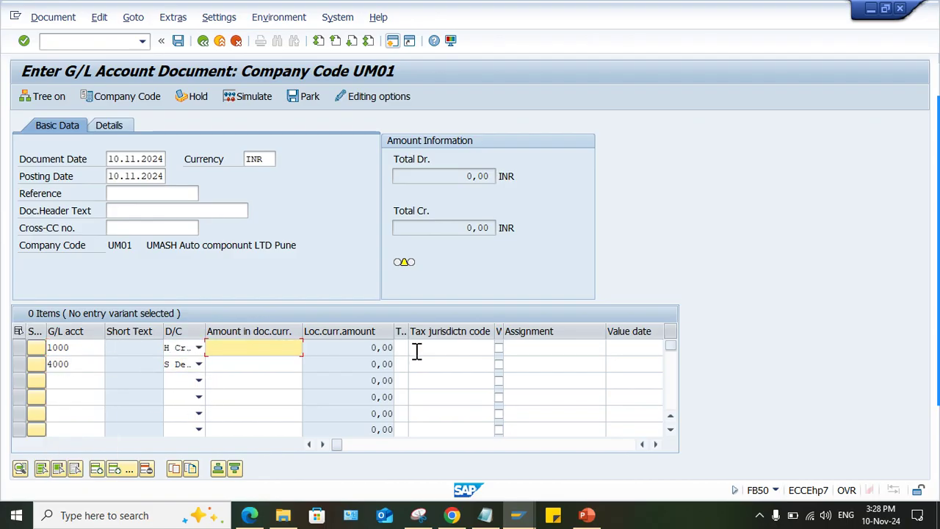
{"action": "type", "text": "1000"}
{"action": "left_click", "coordinate": [437, 269]}
{"action": "left_click", "coordinate": [280, 364]}
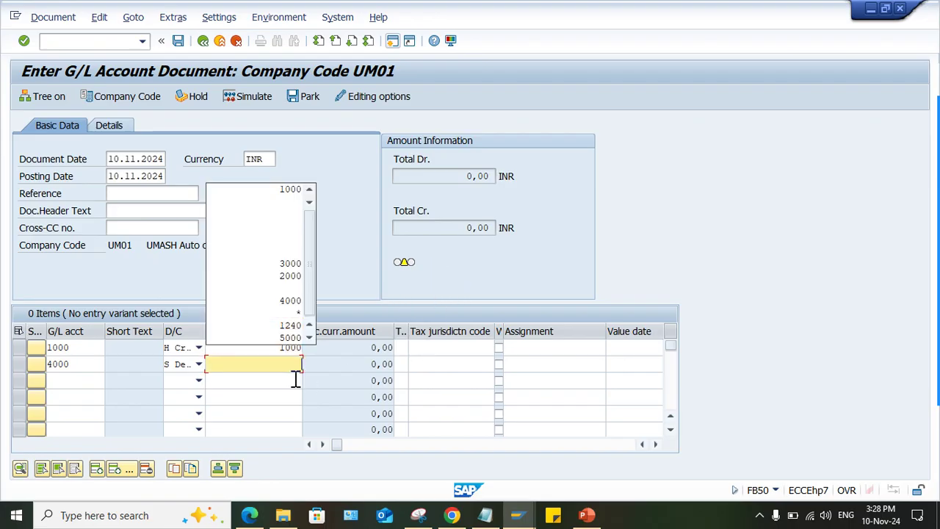
{"action": "left_click", "coordinate": [301, 192]}
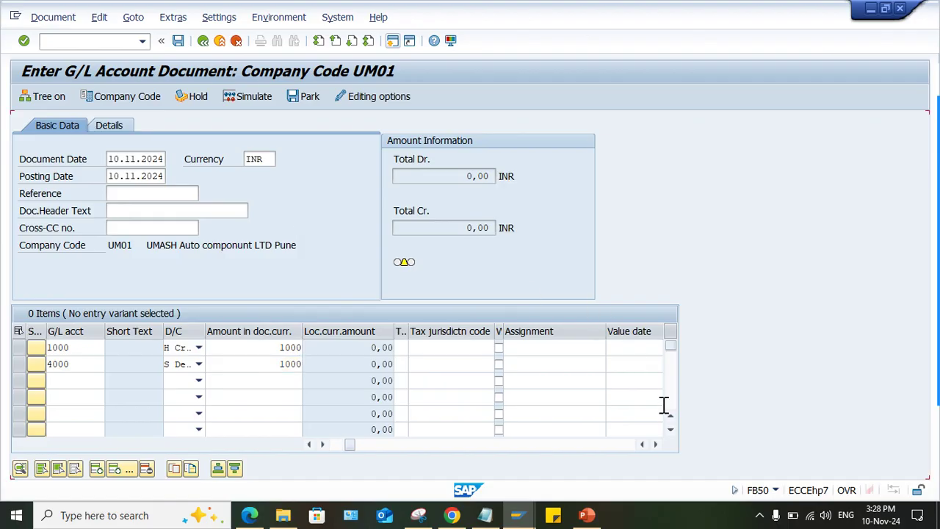
{"action": "key", "text": "Return"}
Step: Give both lines business area 100I and post the balanced document
{"action": "left_click", "coordinate": [643, 348]}
{"action": "left_click", "coordinate": [626, 361]}
{"action": "left_click", "coordinate": [629, 363]}
{"action": "left_click", "coordinate": [643, 363]}
{"action": "left_click", "coordinate": [630, 379]}
{"action": "key", "text": "Return"}
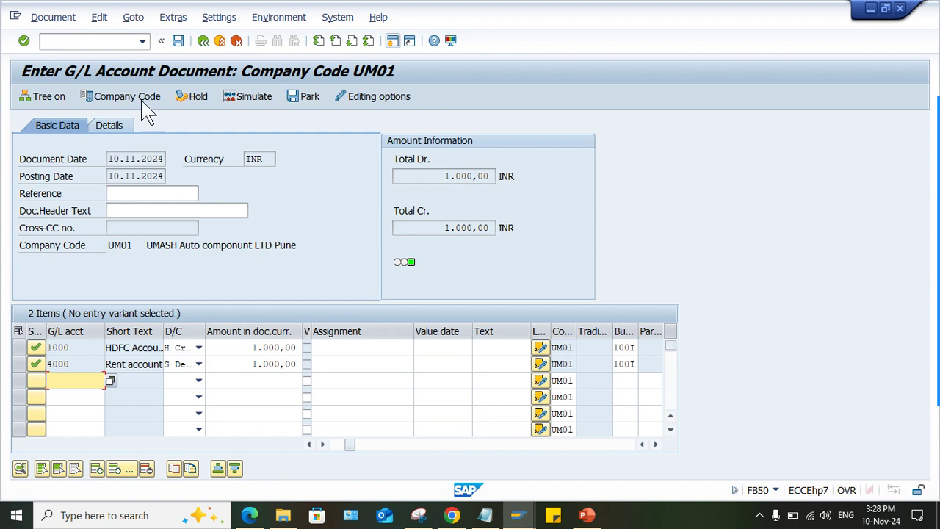
{"action": "key", "text": "Return"}
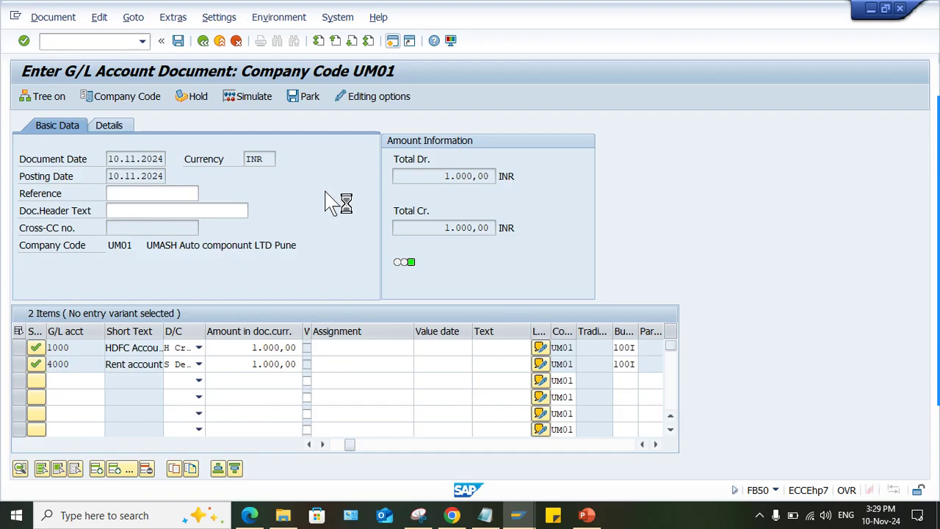